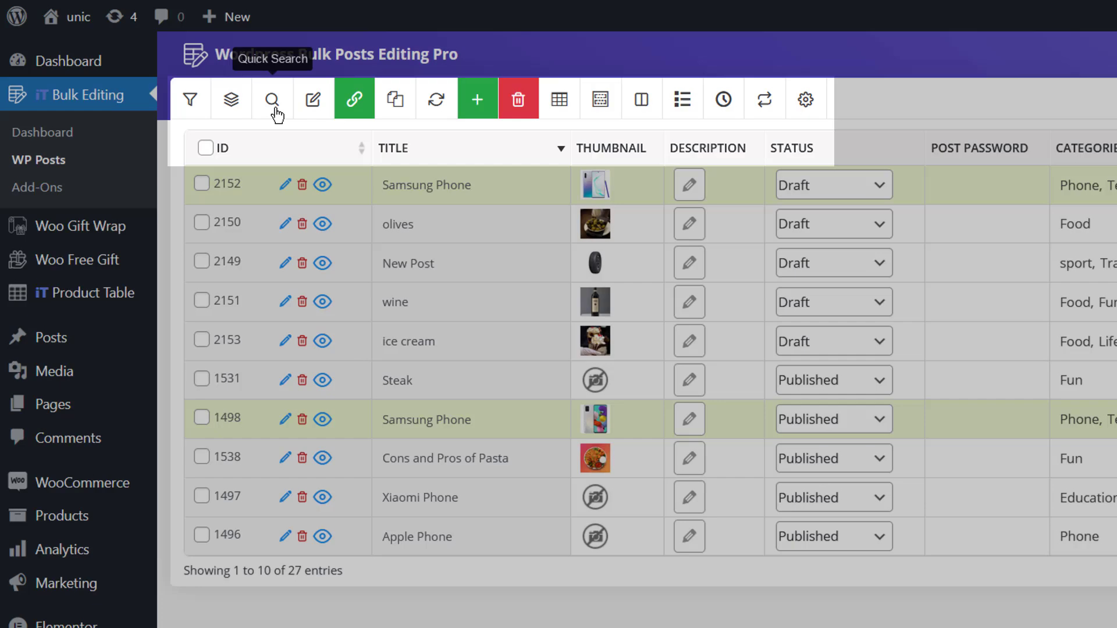
# Quick-search the posts list for Title Like 'Samsung Phone'.
pyautogui.click(272, 99)
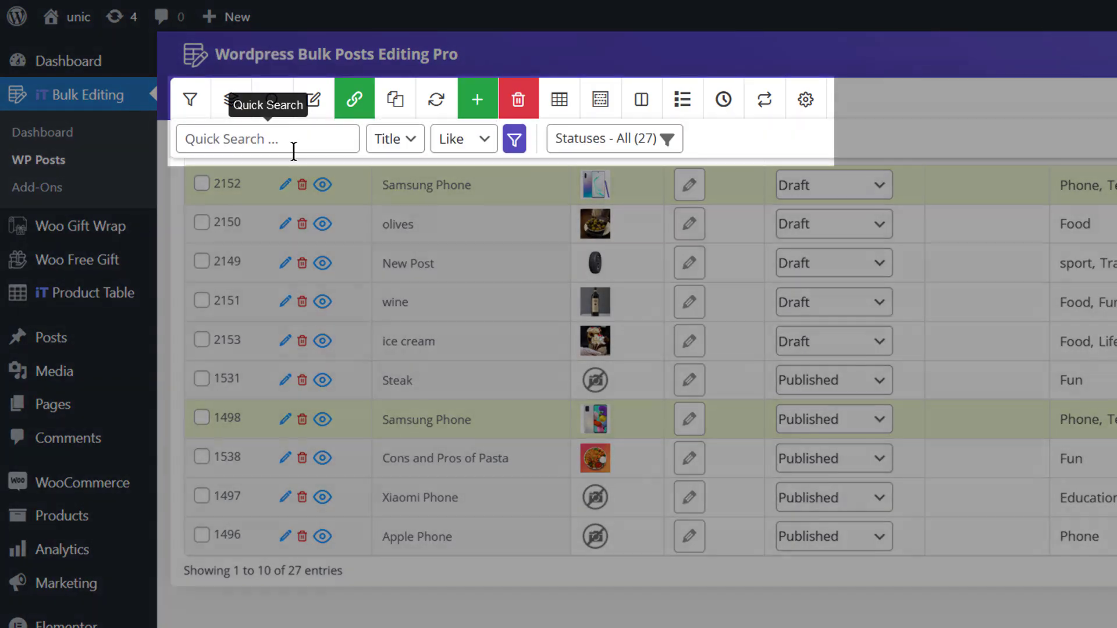
pyautogui.click(293, 151)
pyautogui.write('Samsung Phone')
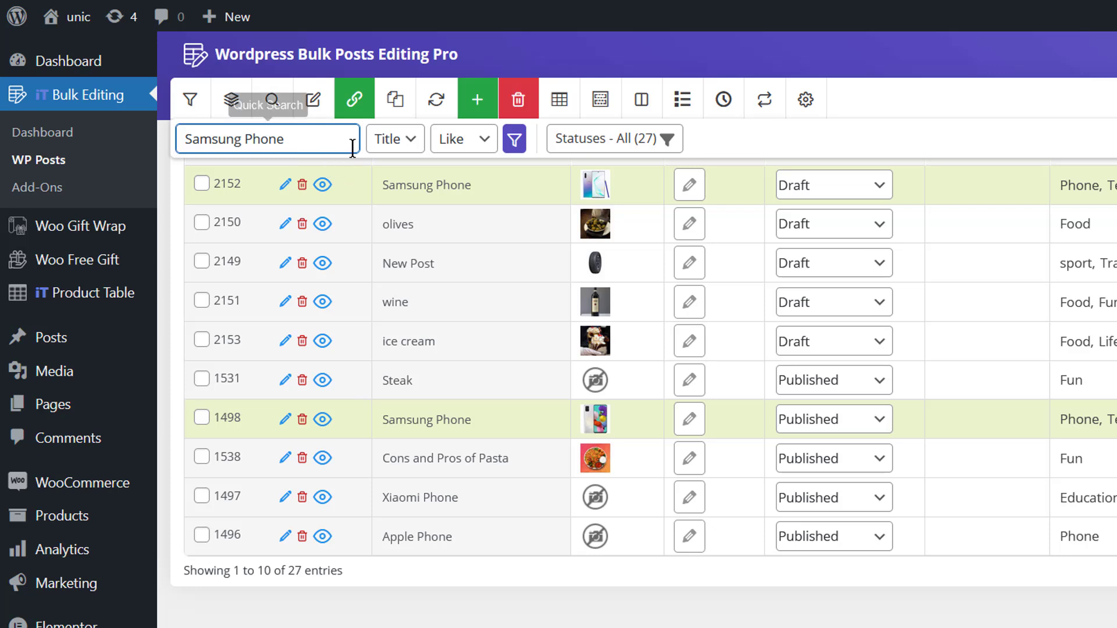
pyautogui.click(389, 147)
pyautogui.click(392, 172)
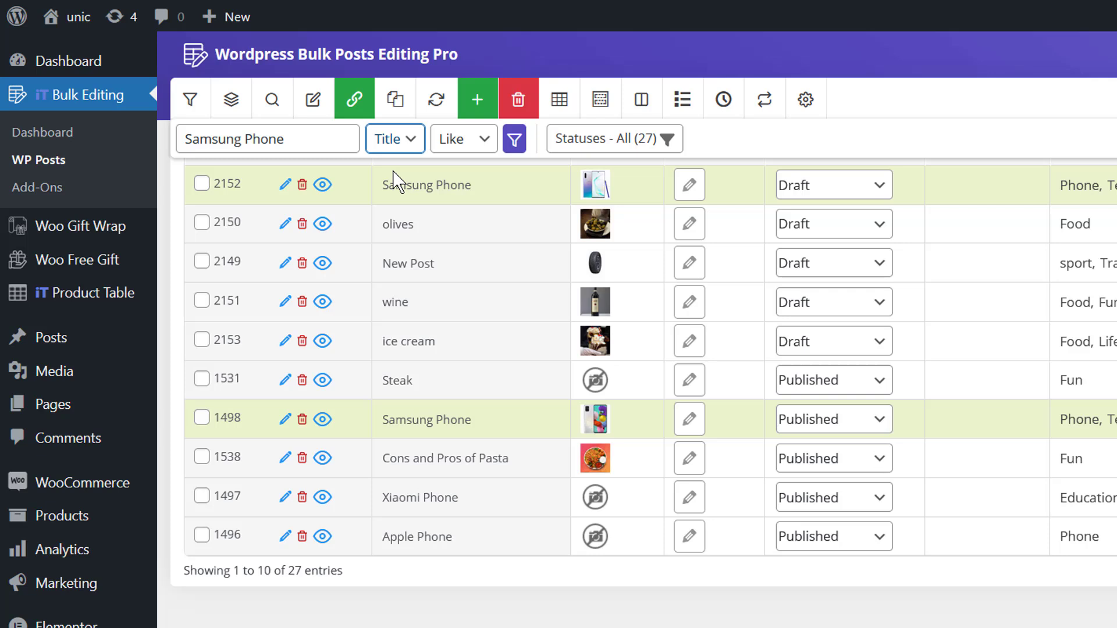
pyautogui.click(461, 142)
pyautogui.click(460, 172)
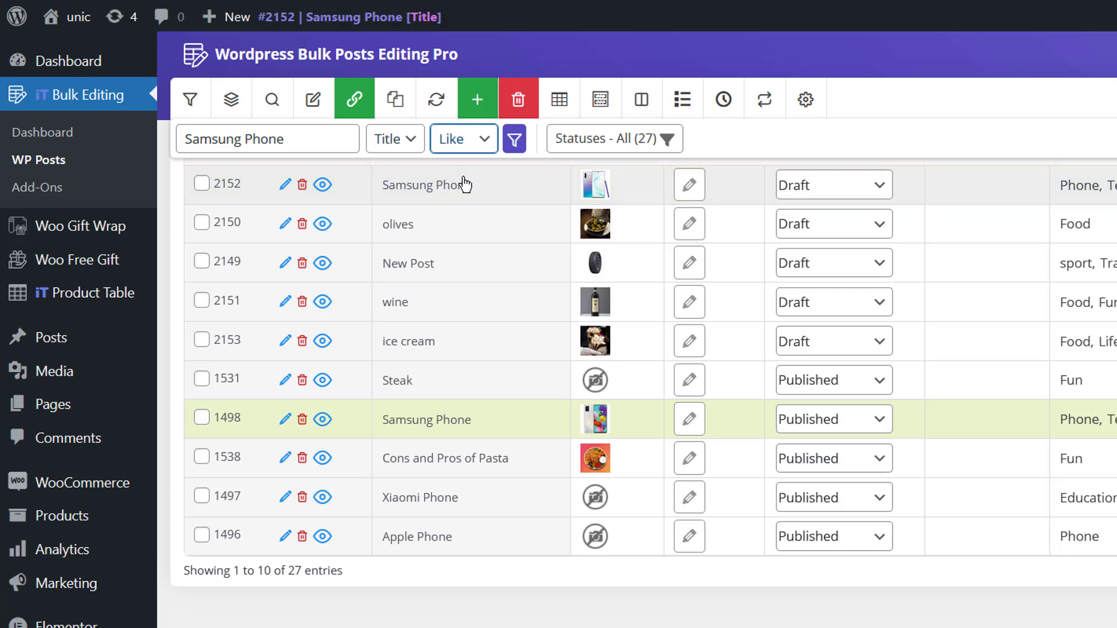
pyautogui.click(514, 139)
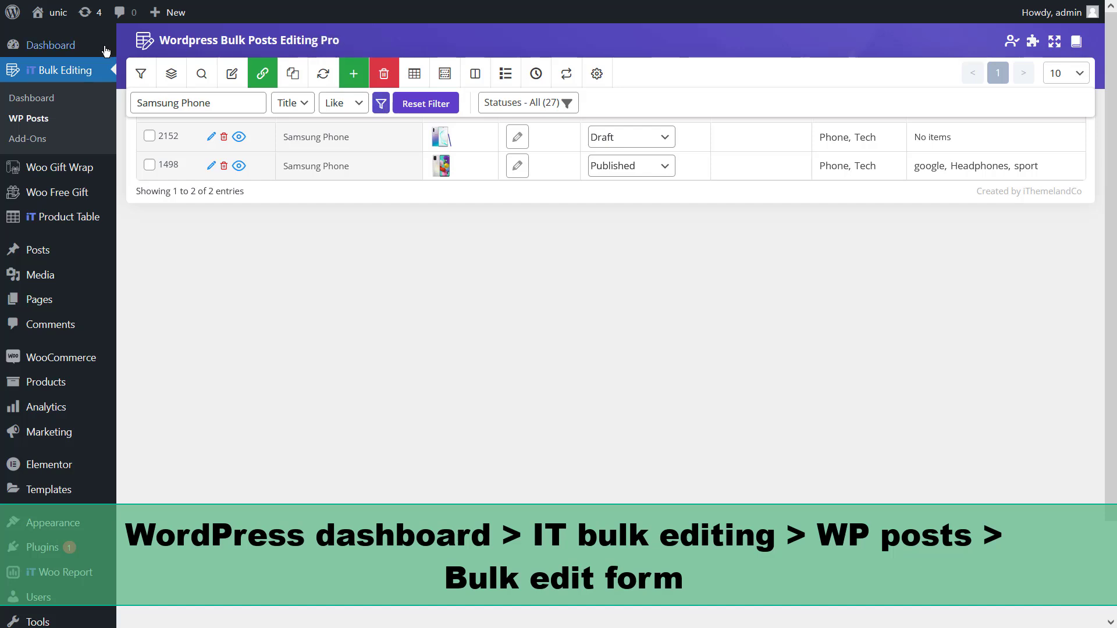
# Open the Bulk Edit Form for the two filtered Samsung Phone posts.
pyautogui.moveTo(78, 50)
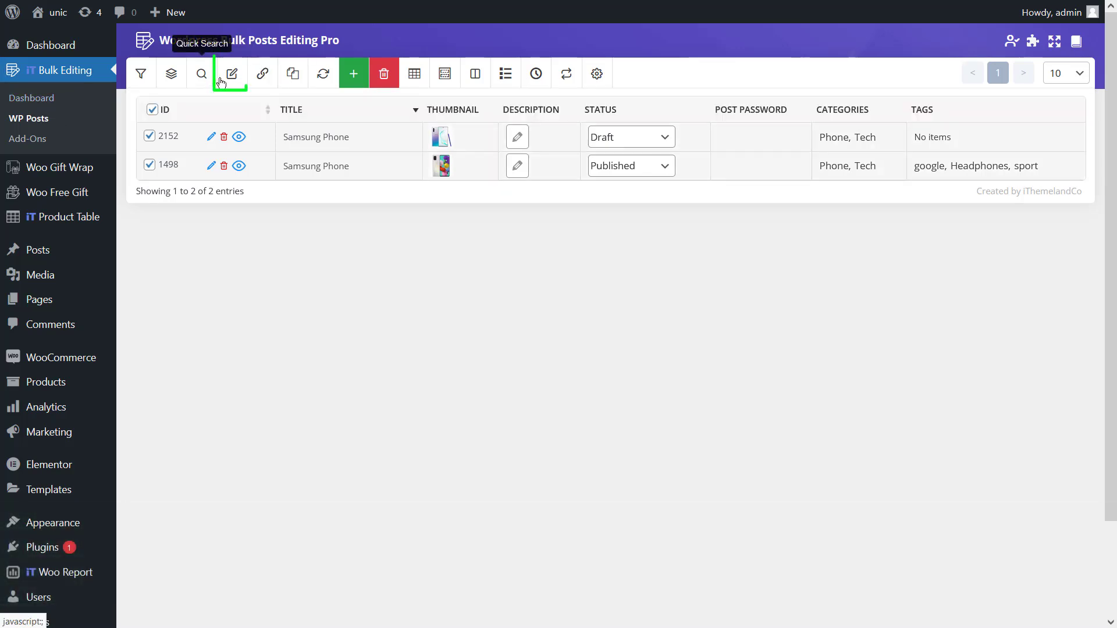
pyautogui.click(223, 82)
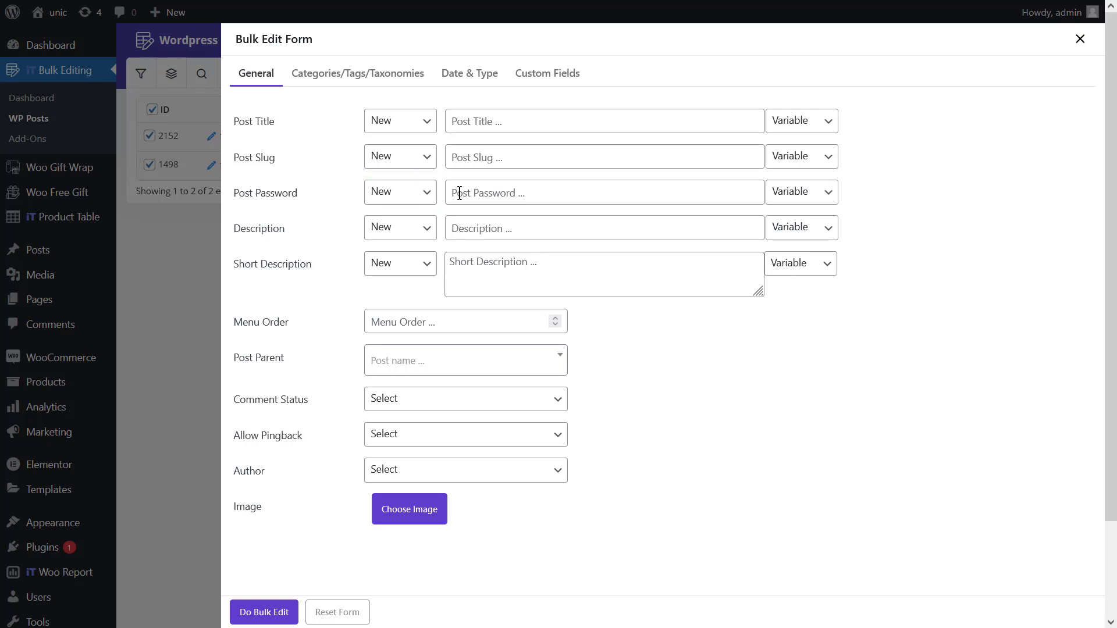
pyautogui.click(417, 197)
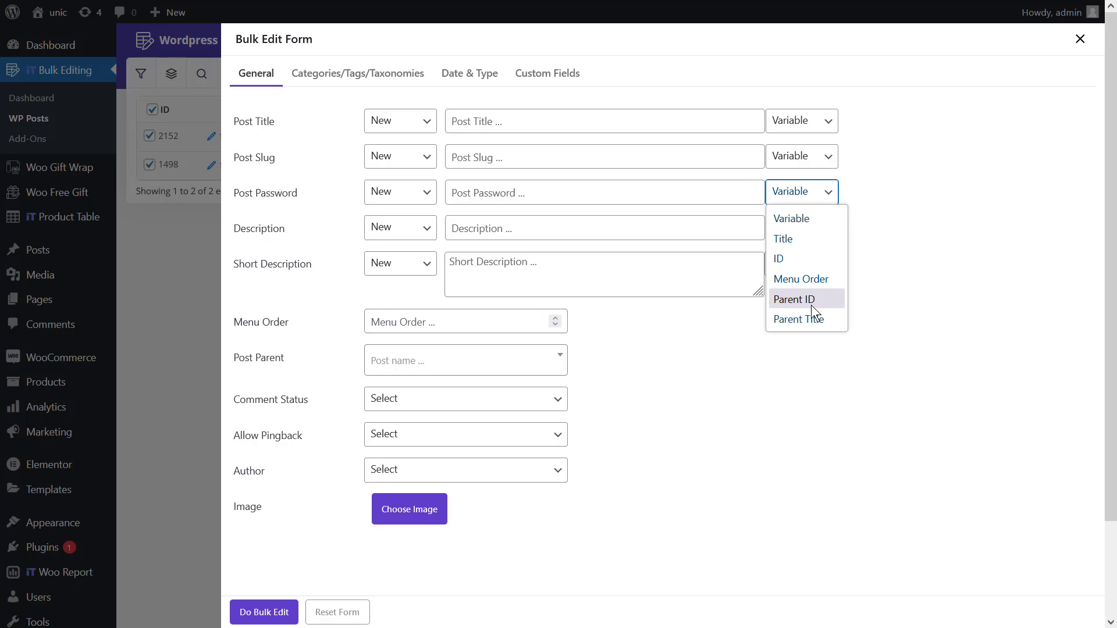
pyautogui.click(808, 348)
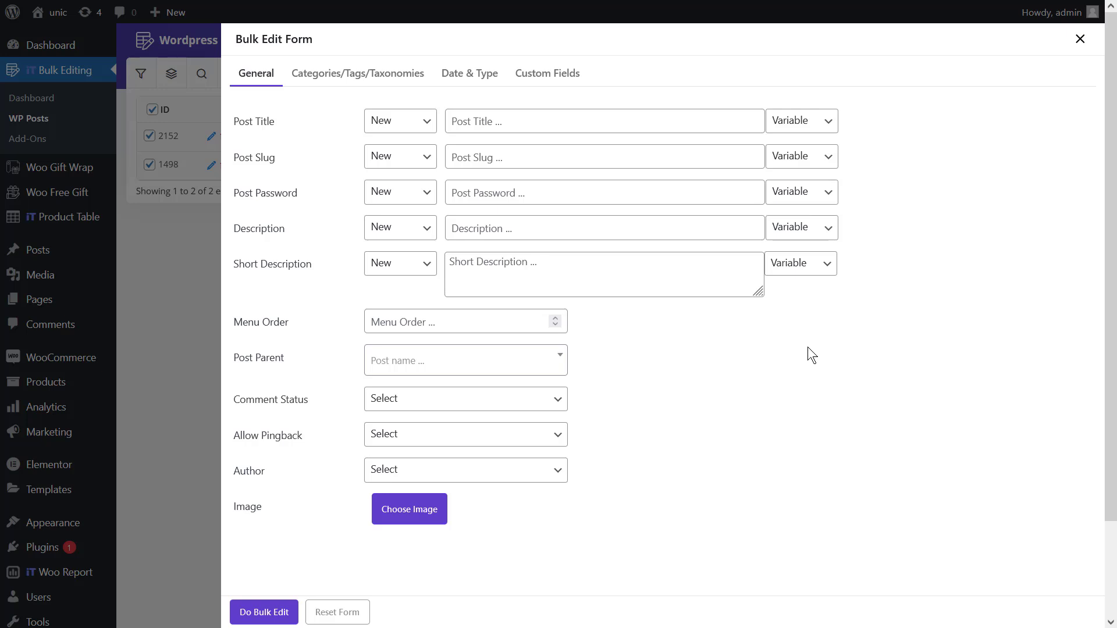
# Set a New Post Password built from the ID and Title variables plus fixed suffix text.
pyautogui.click(418, 193)
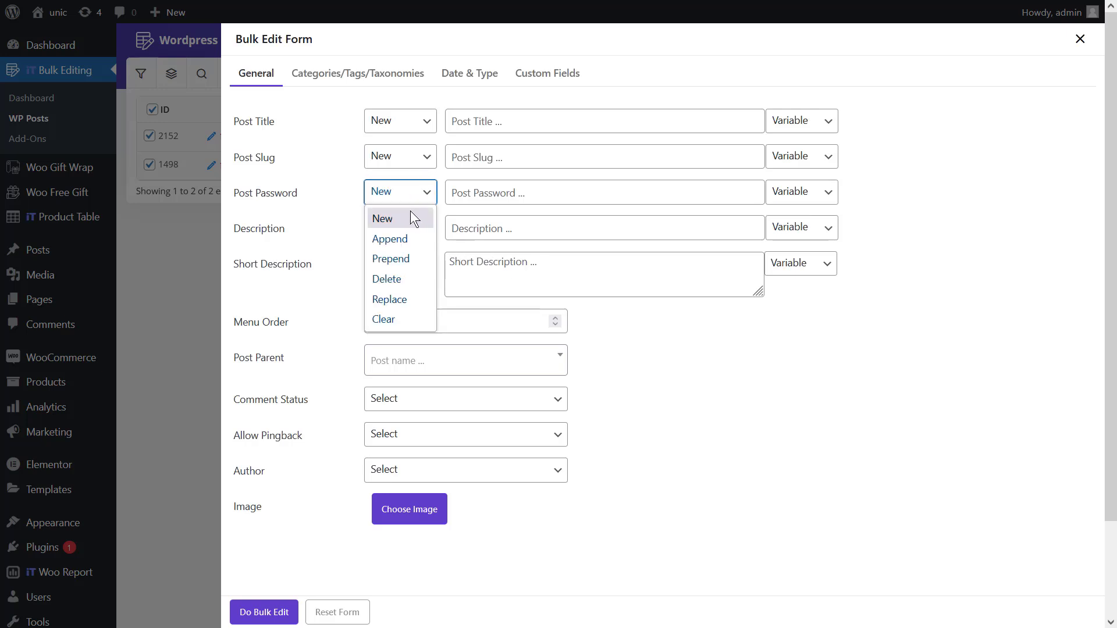
pyautogui.click(409, 220)
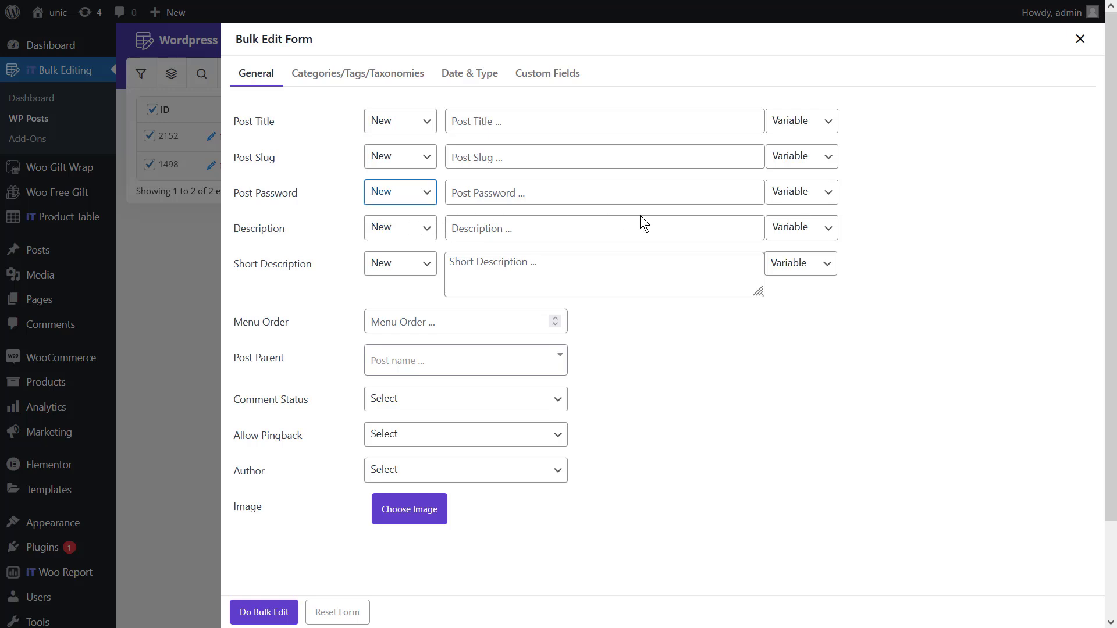
pyautogui.click(794, 202)
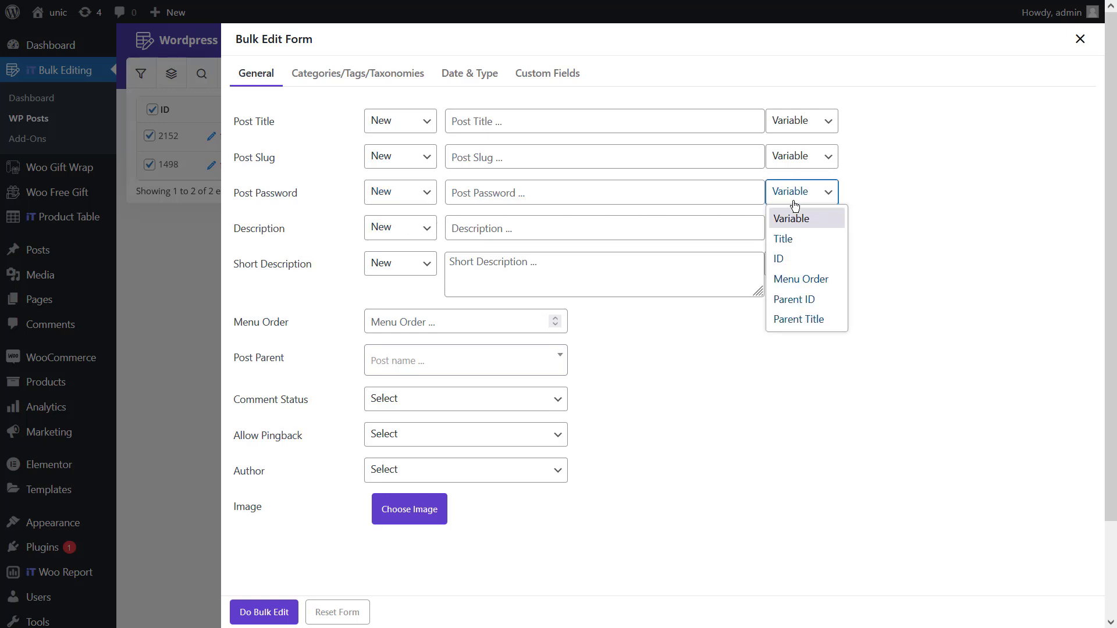
pyautogui.click(783, 256)
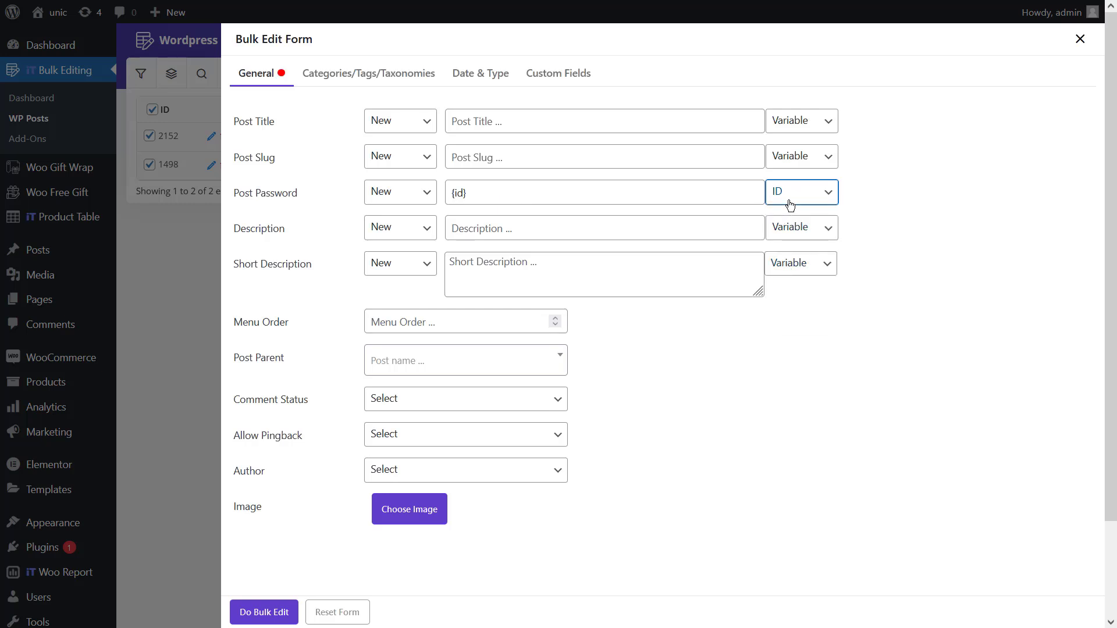
pyautogui.click(789, 203)
pyautogui.click(787, 234)
pyautogui.click(634, 196)
pyautogui.write('@Postpassword')
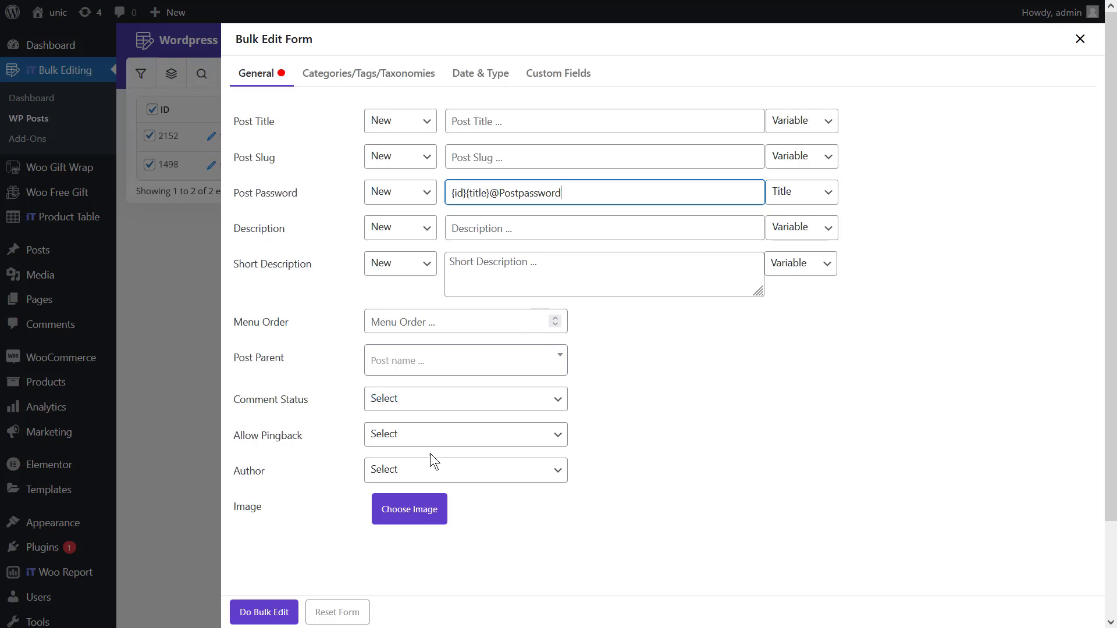
# Apply the new passwords, add the Post Password column to the table, and select both posts.
pyautogui.click(268, 612)
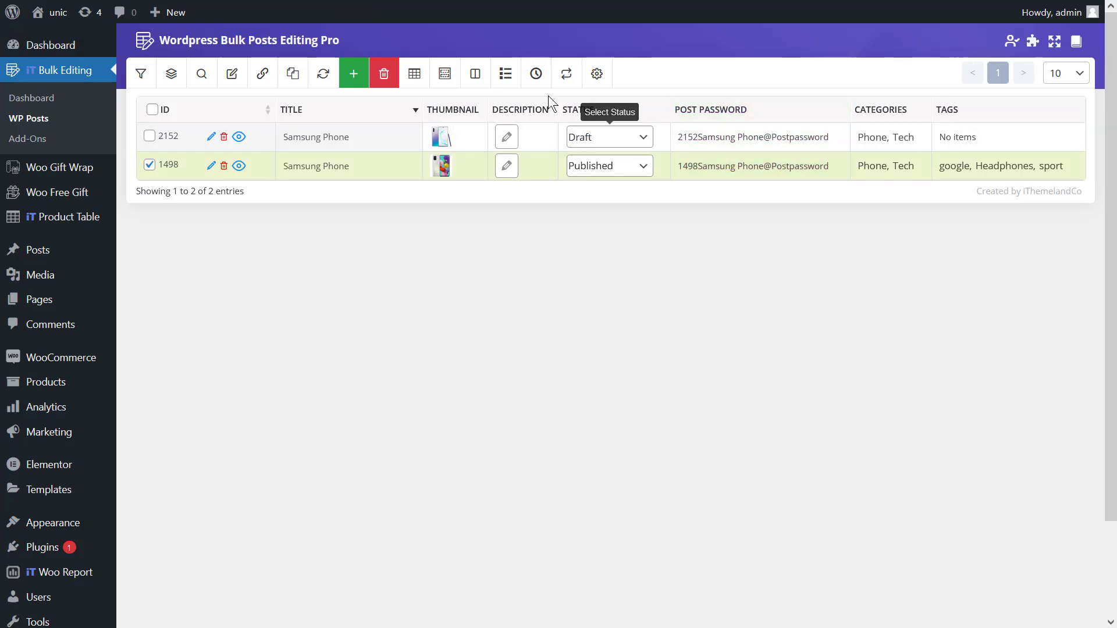
pyautogui.click(414, 73)
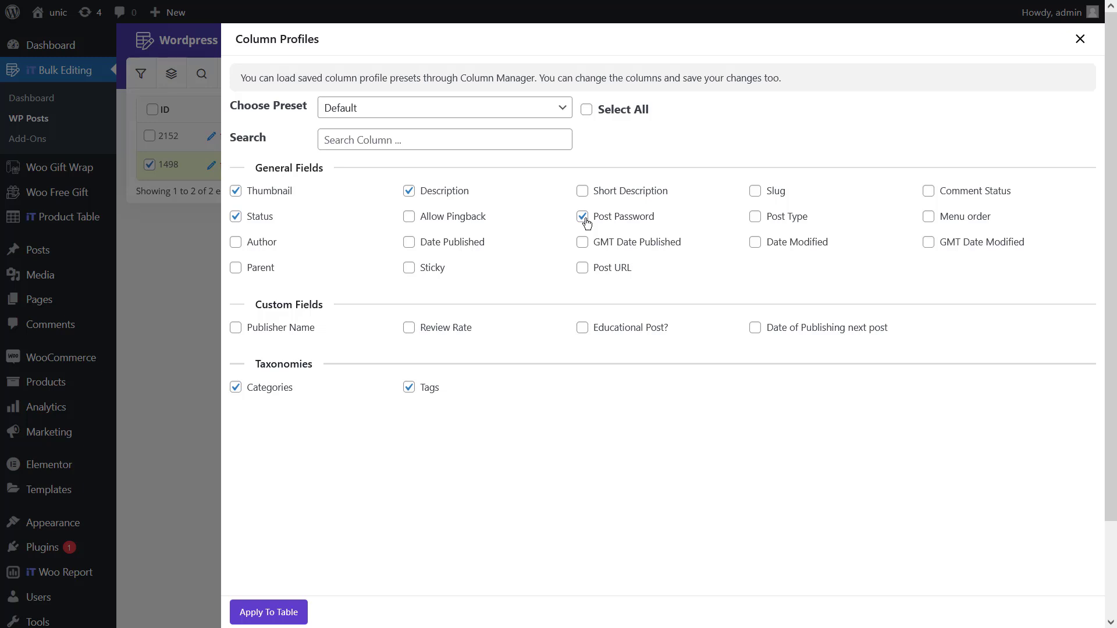
pyautogui.click(265, 608)
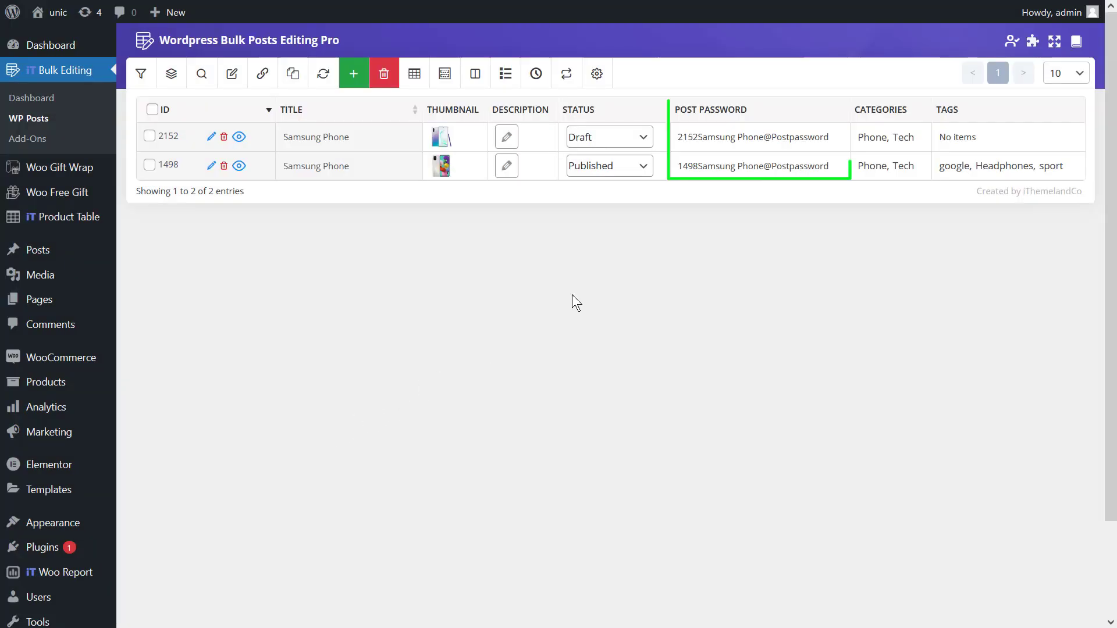
pyautogui.click(152, 109)
# Append each post's Menu Order variable to its Post Password and apply.
pyautogui.click(224, 82)
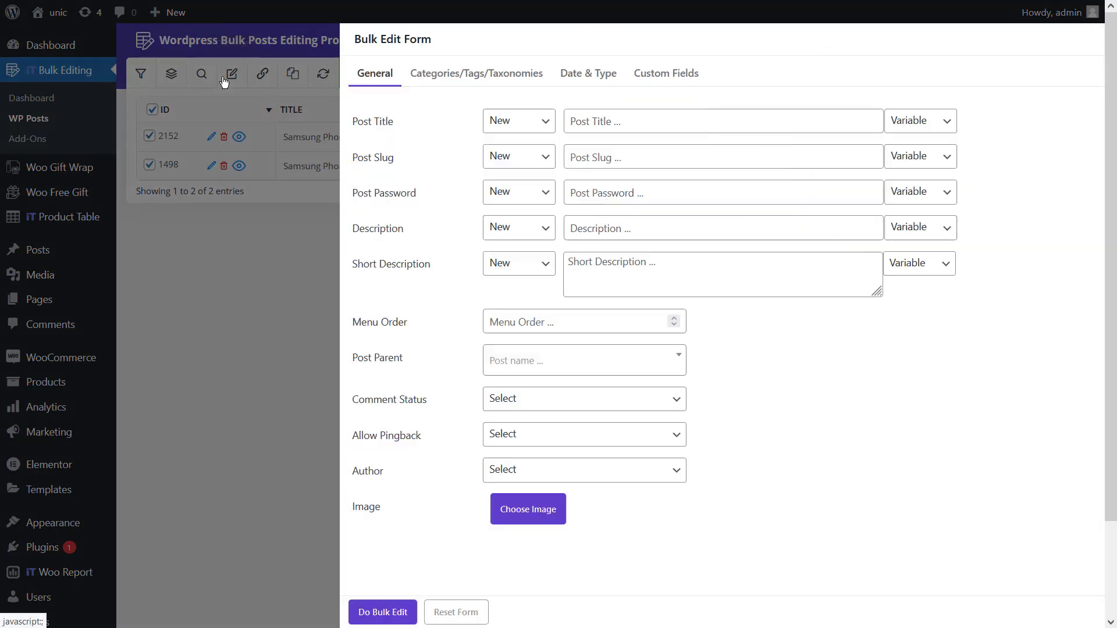
pyautogui.click(381, 193)
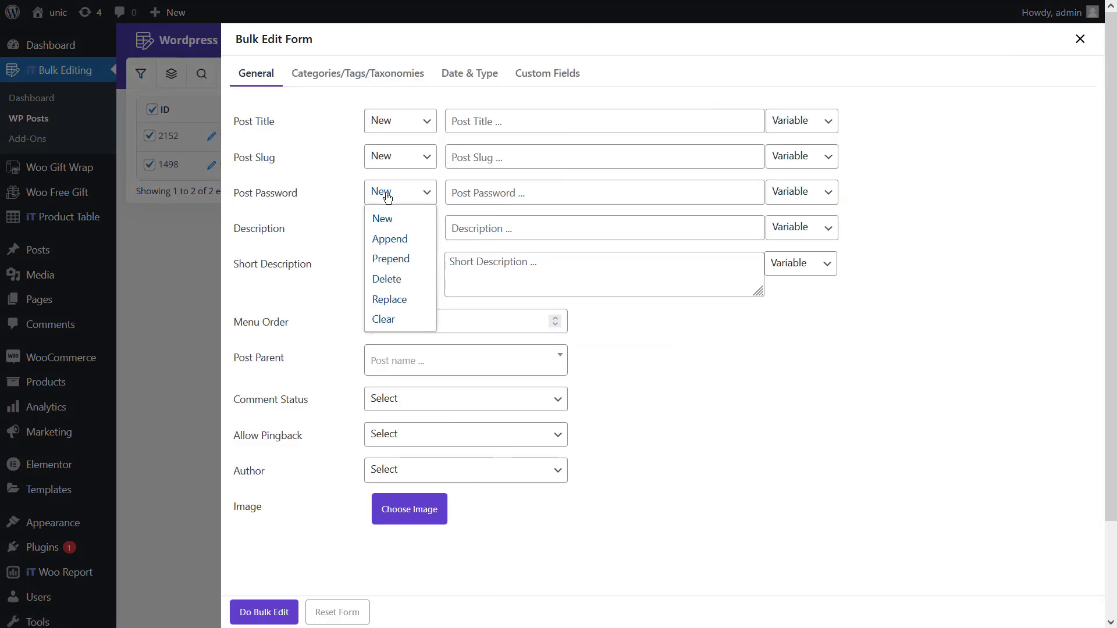
pyautogui.click(394, 244)
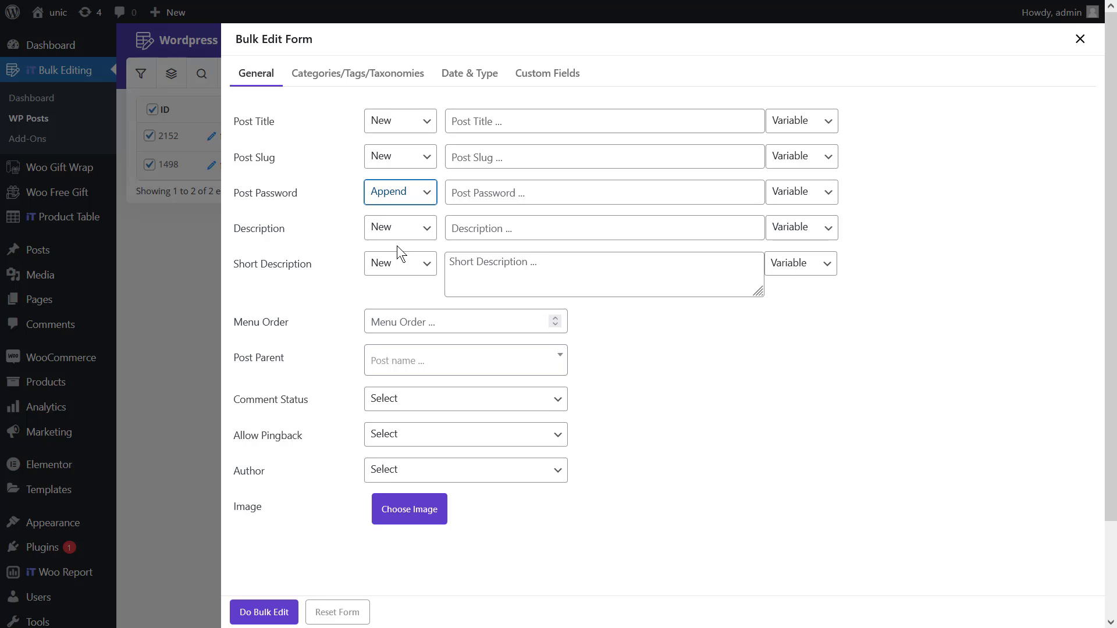
pyautogui.click(778, 194)
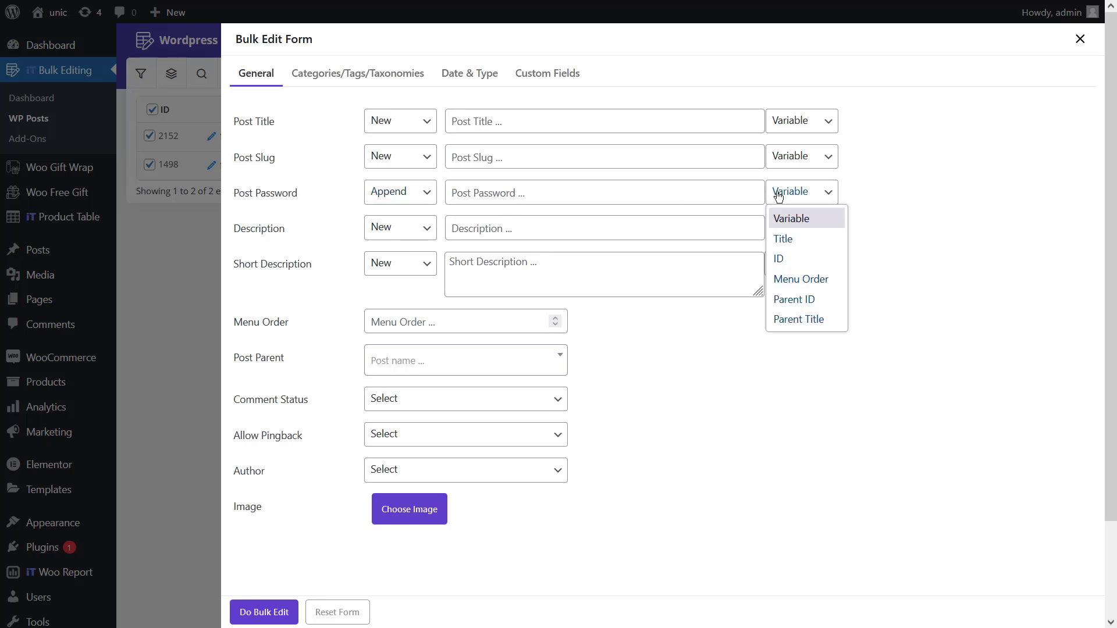
pyautogui.click(785, 278)
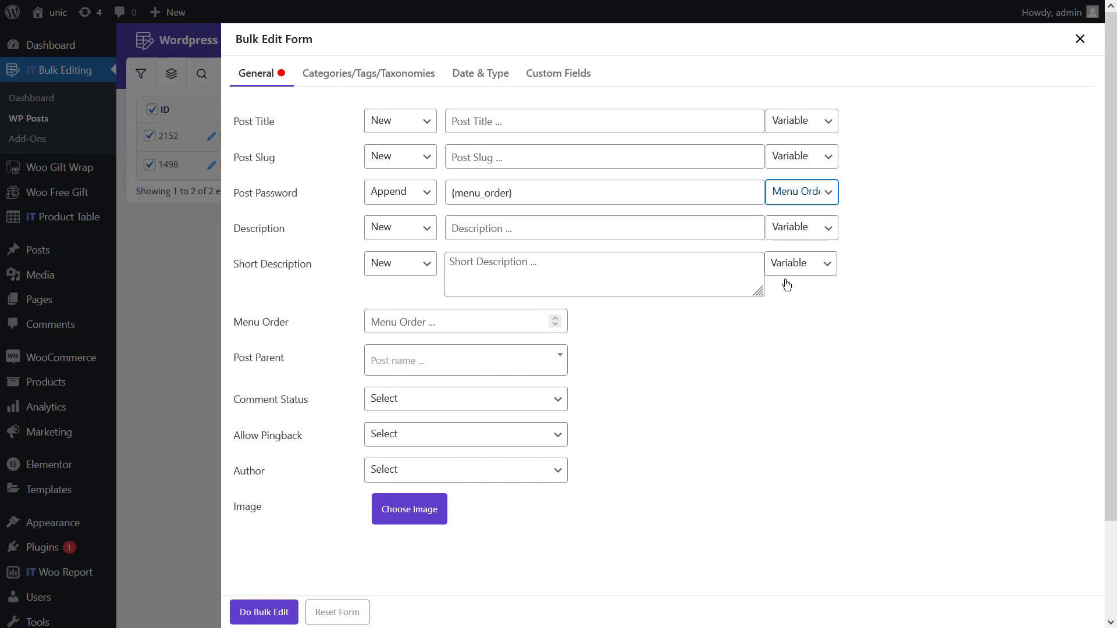
pyautogui.click(243, 616)
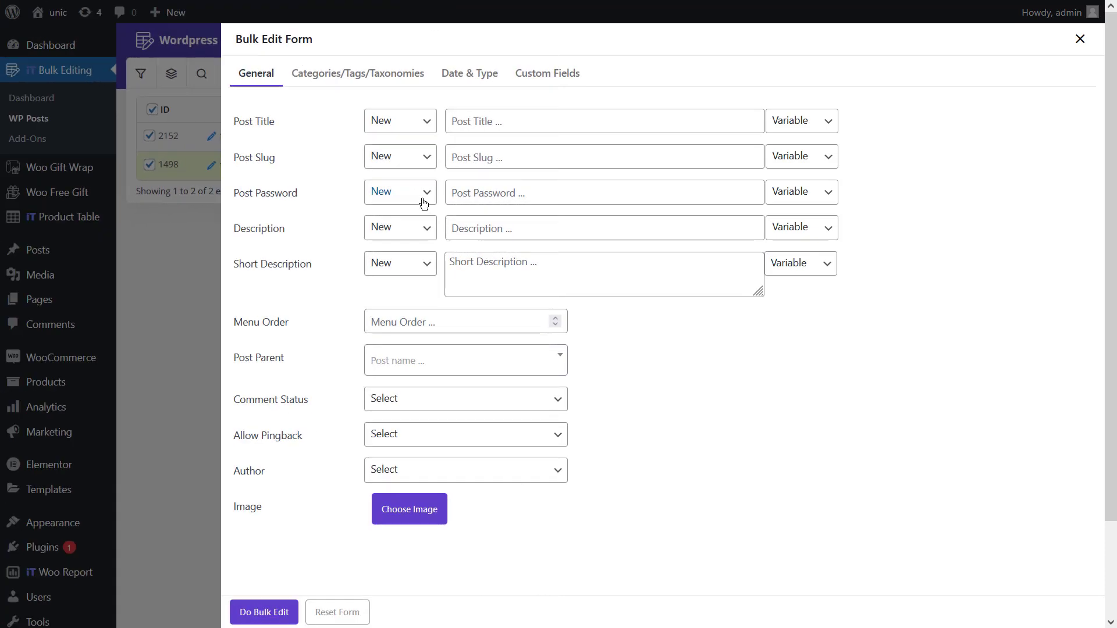
# Prepend fixed text to both posts' passwords, apply, and close the Bulk Edit Form.
pyautogui.click(424, 198)
pyautogui.click(423, 256)
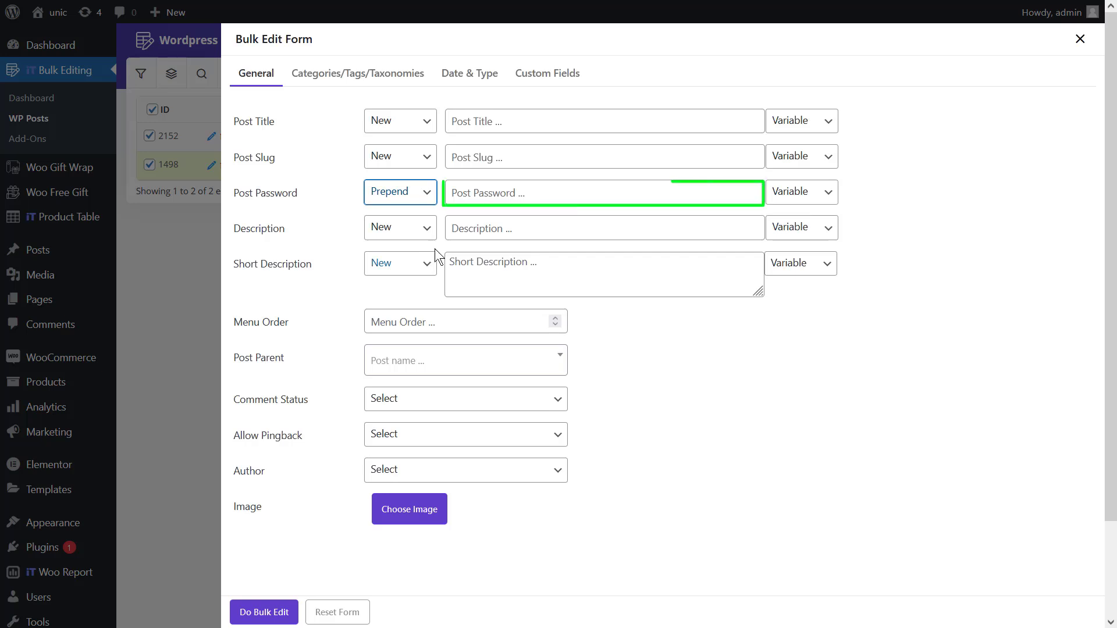
pyautogui.click(479, 195)
pyautogui.write('Newpassword')
pyautogui.click(256, 612)
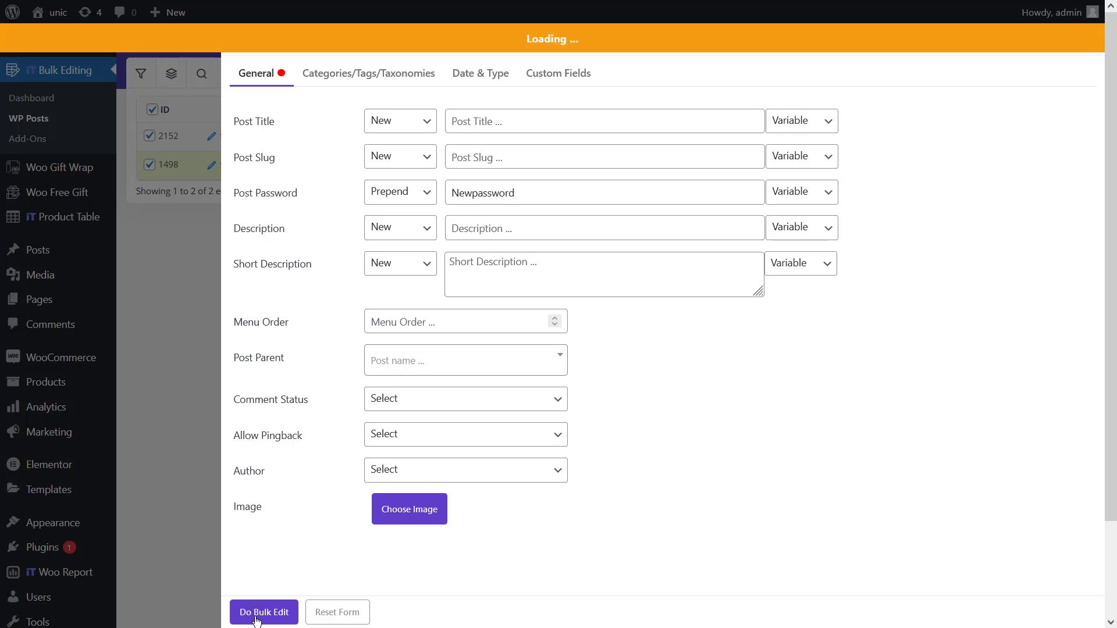
pyautogui.click(1094, 76)
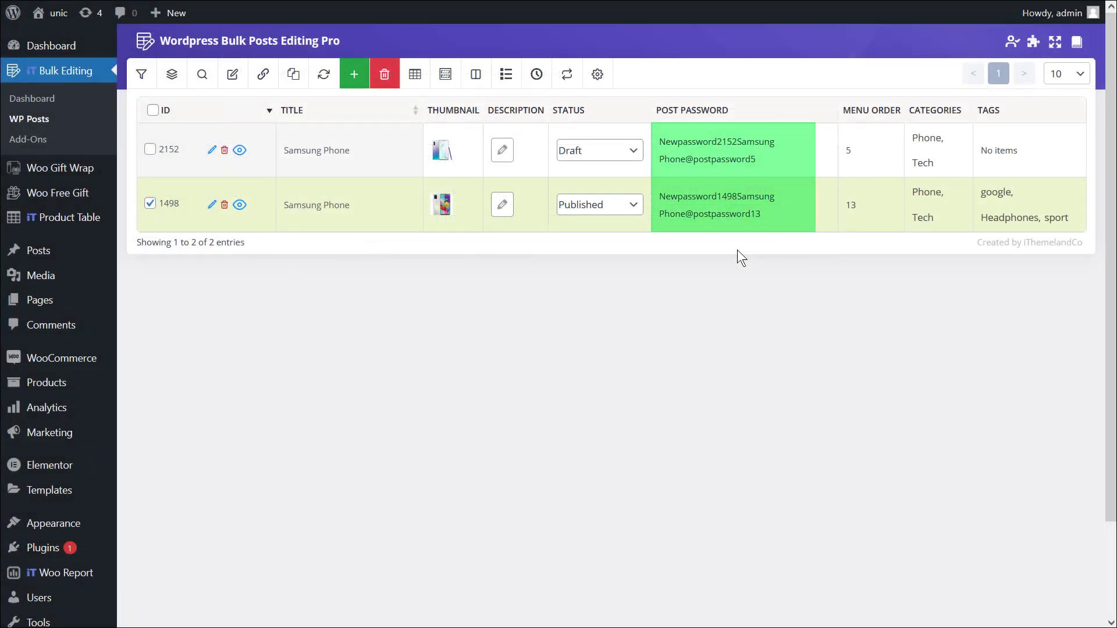
pyautogui.click(462, 181)
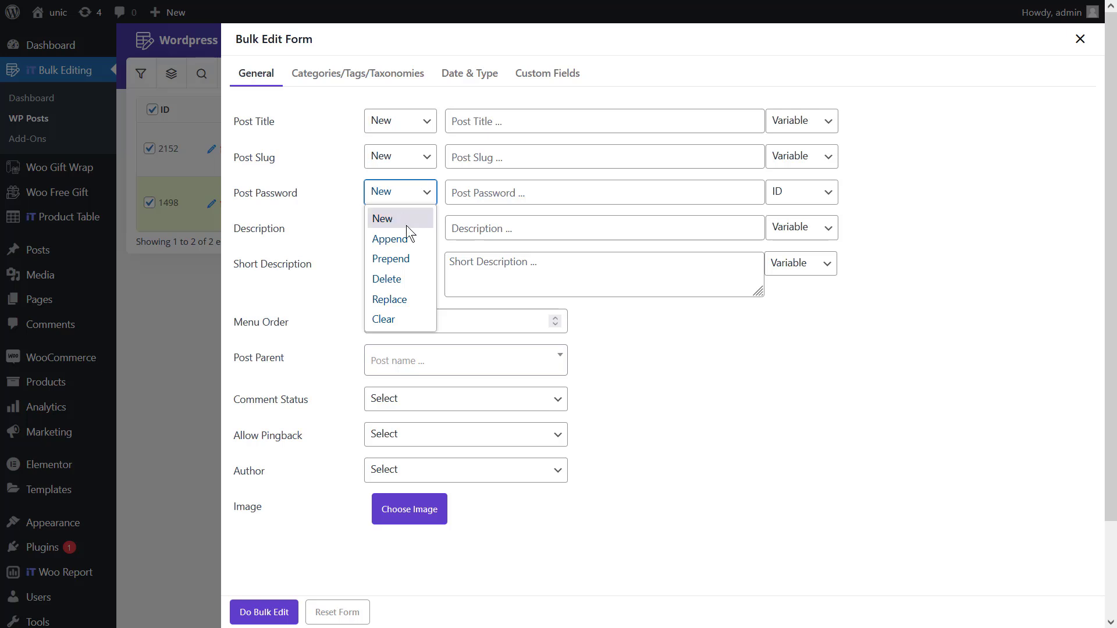
# Delete the ID variable plus the prepended text from both posts' passwords.
pyautogui.click(407, 279)
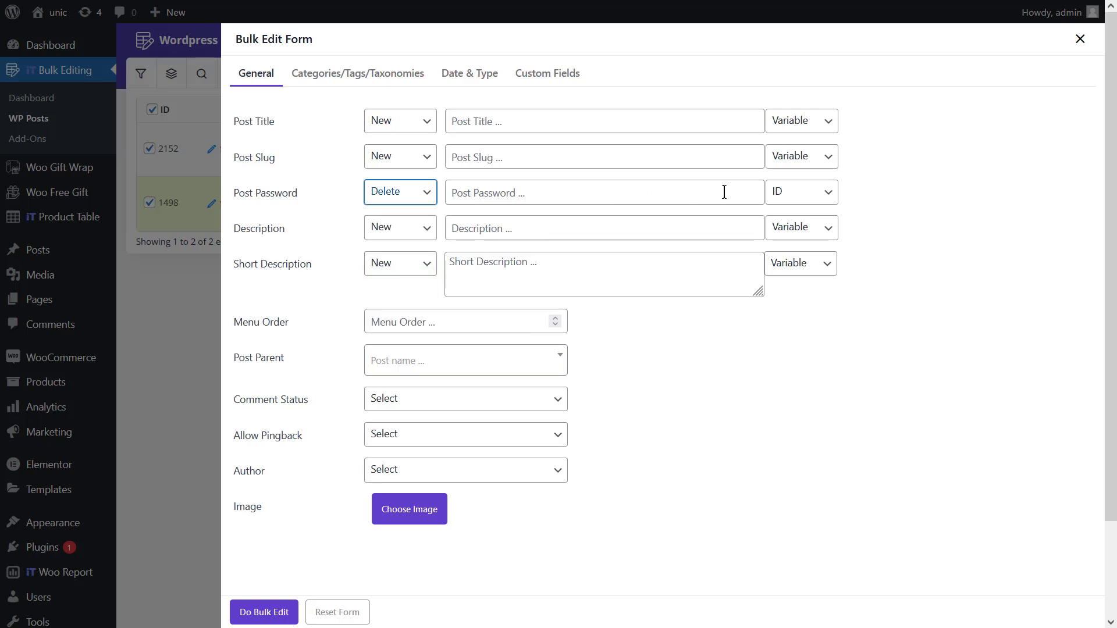
pyautogui.click(780, 192)
pyautogui.click(776, 256)
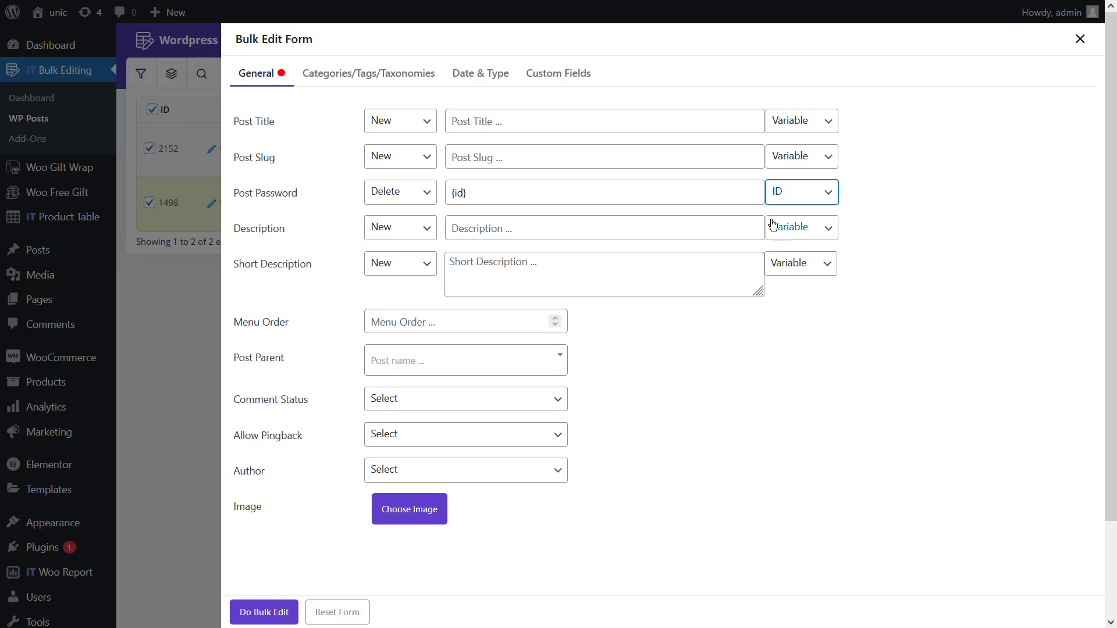
pyautogui.click(693, 191)
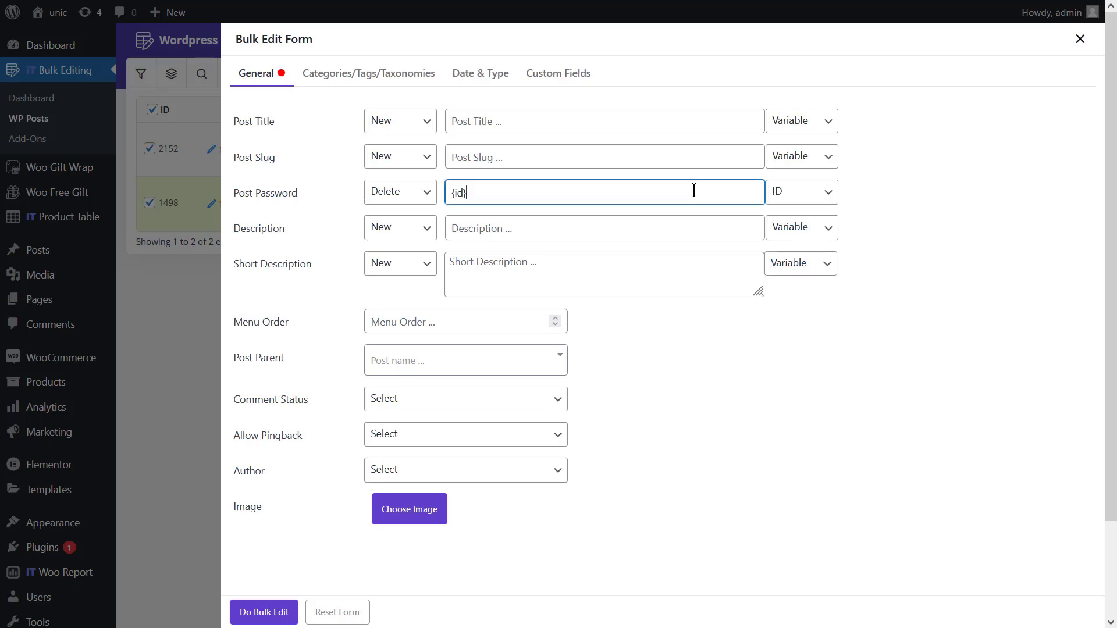
pyautogui.write('Newpassword')
pyautogui.click(263, 614)
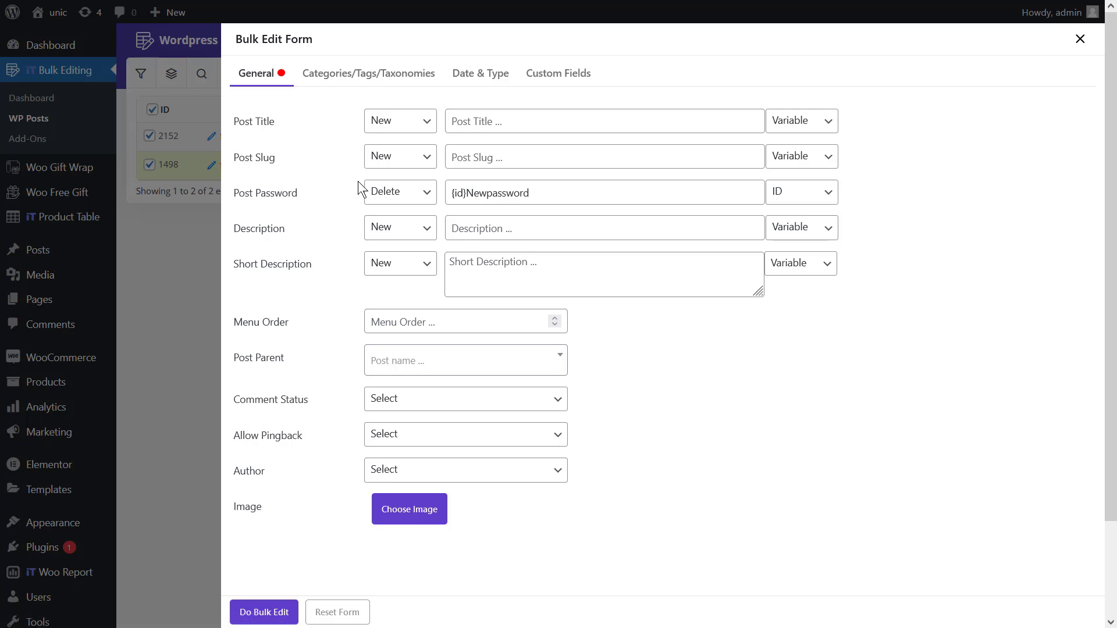
# Replace the Title variable with the ID variable in both passwords, using Same Case matching.
pyautogui.click(400, 200)
pyautogui.click(387, 299)
pyautogui.click(802, 192)
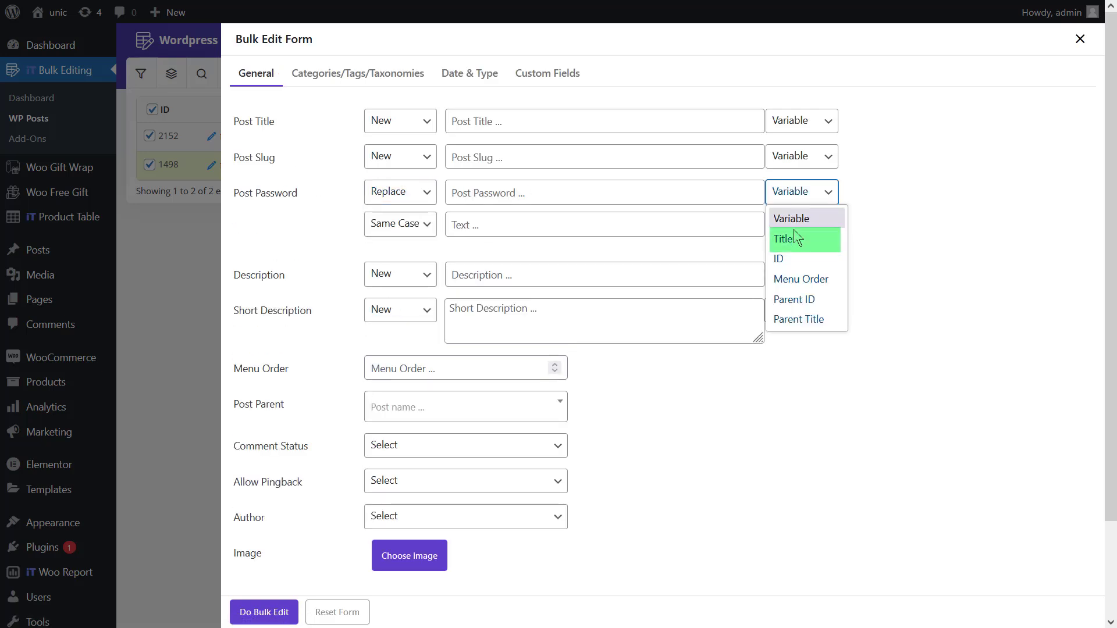
pyautogui.click(794, 232)
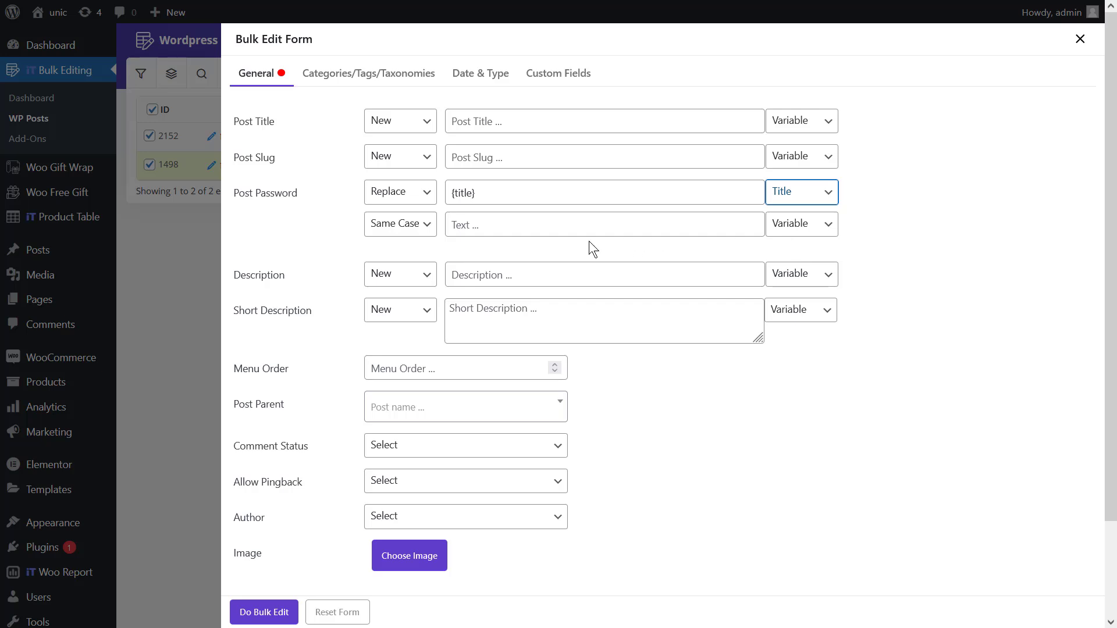
pyautogui.click(401, 232)
pyautogui.click(401, 252)
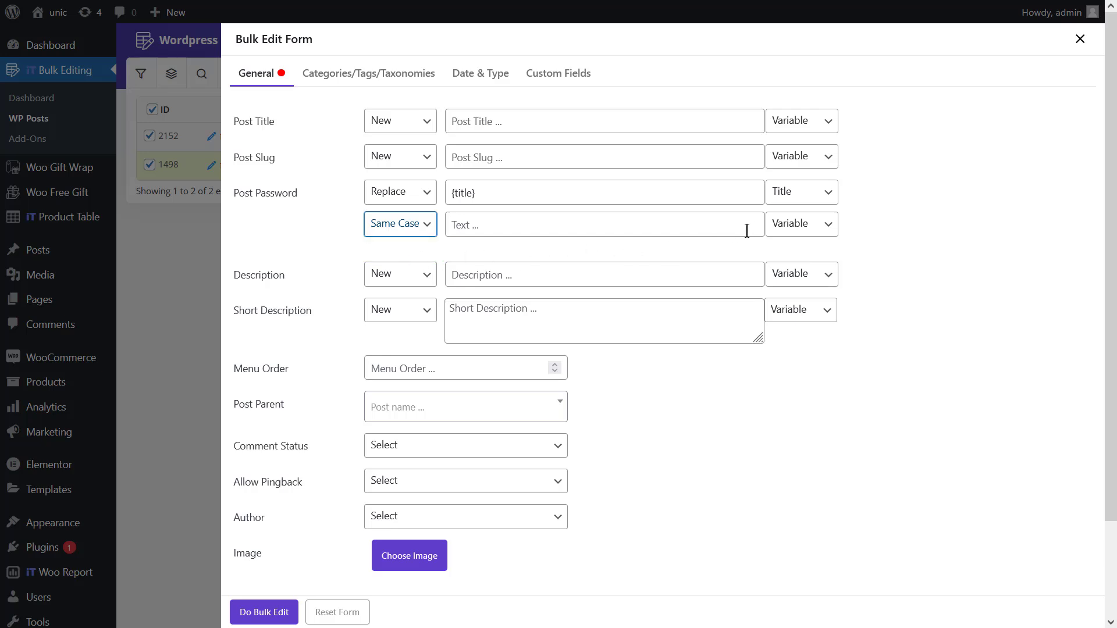
pyautogui.click(776, 223)
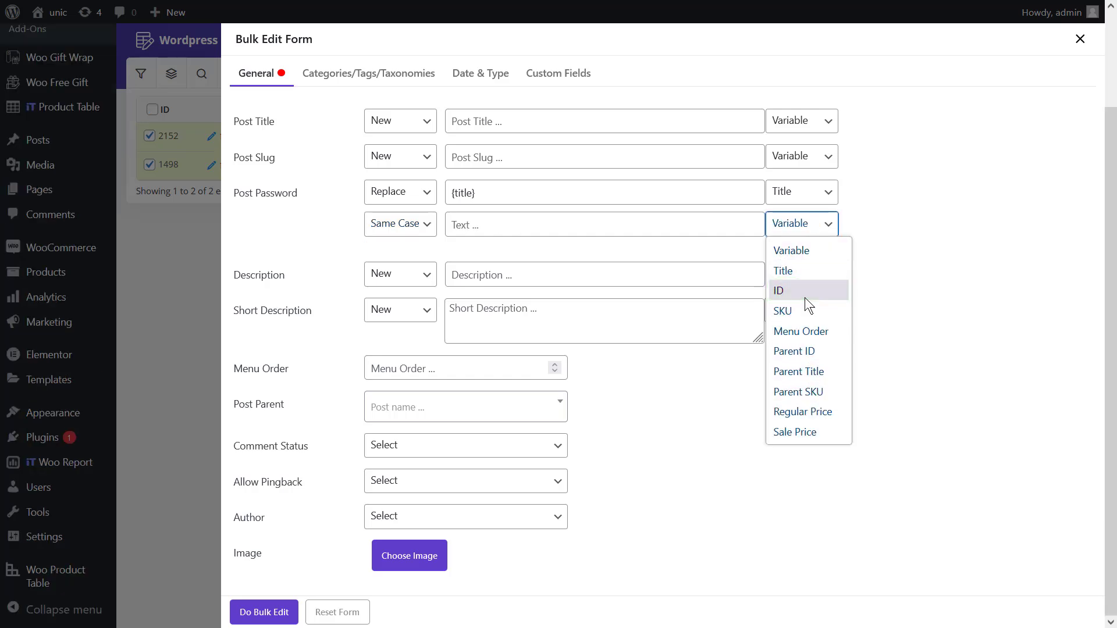
pyautogui.click(804, 296)
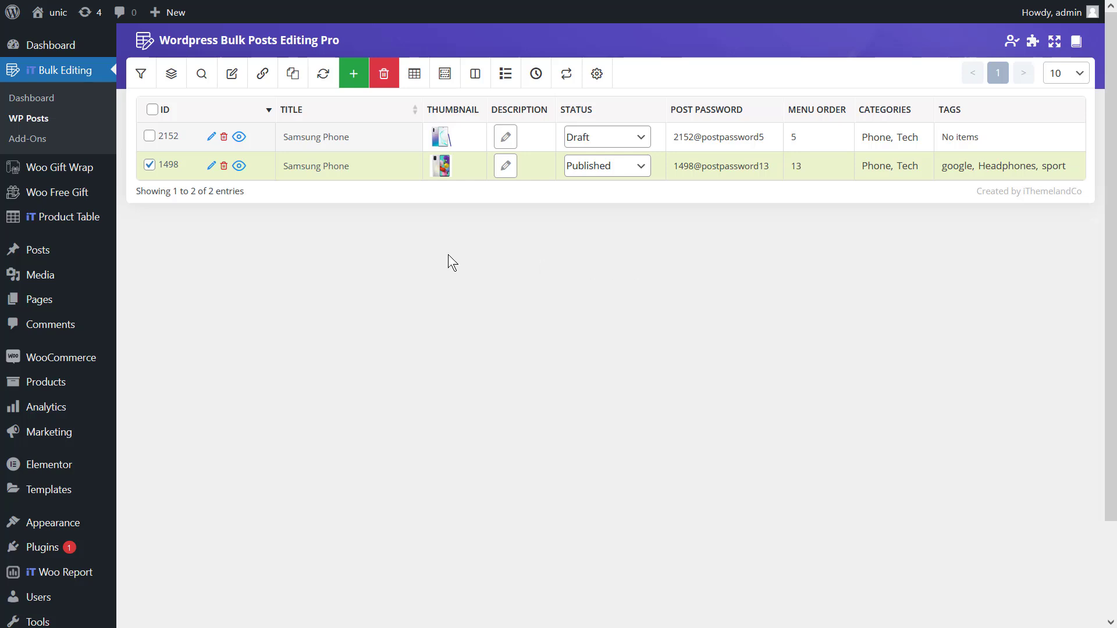
# With both rows selected, type one shared new password in post 2152's Post Password cell.
pyautogui.click(150, 136)
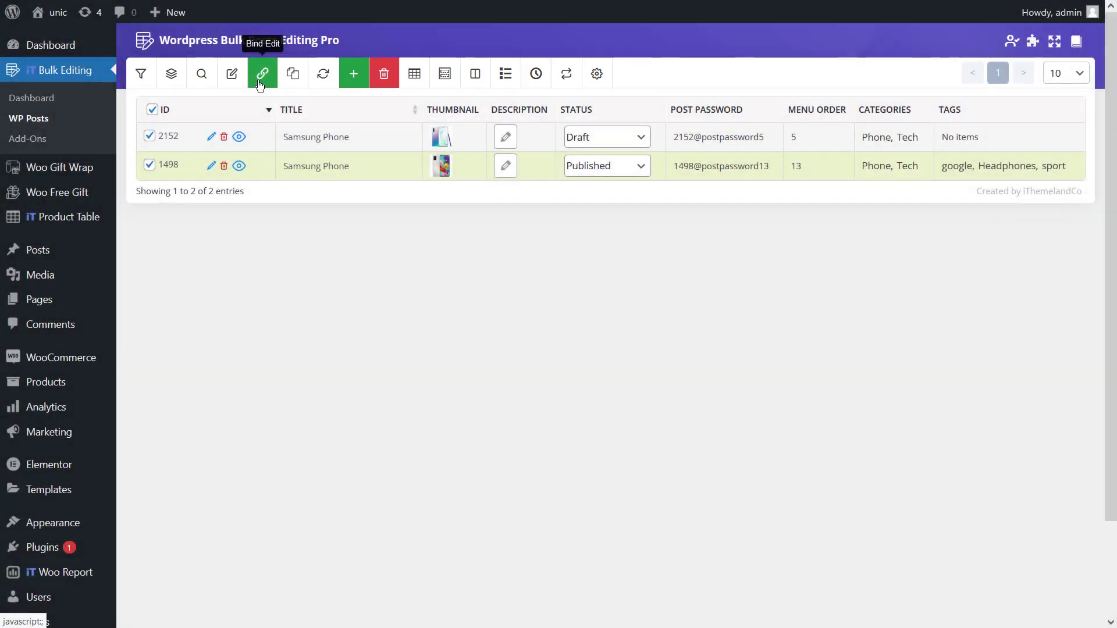
pyautogui.click(694, 144)
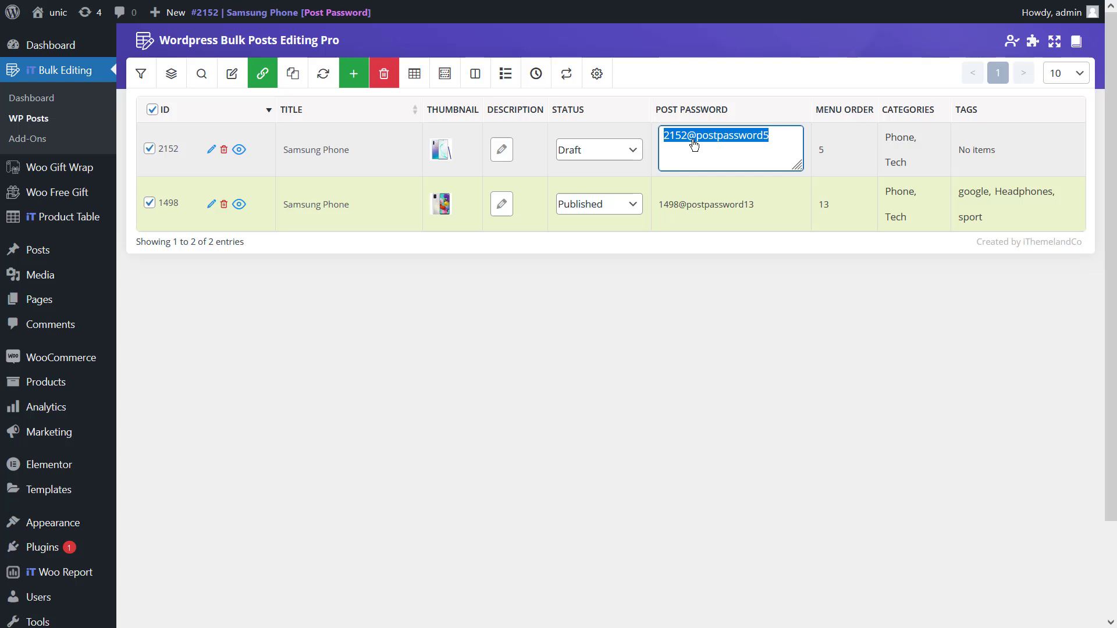
pyautogui.write('nwe')
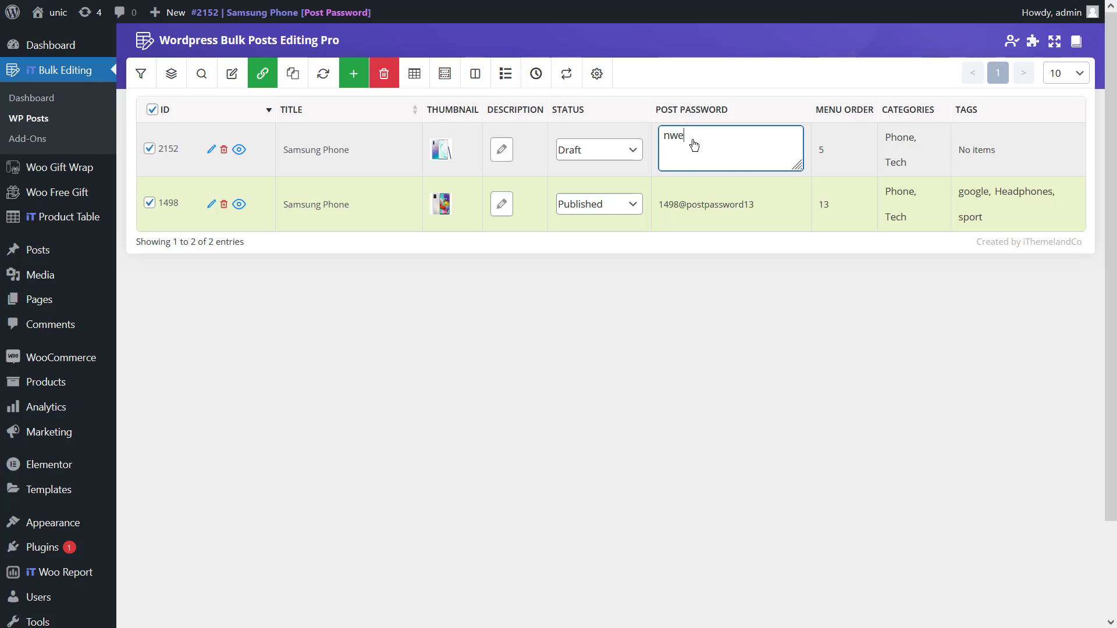
pyautogui.write('pass')
pyautogui.press('Return')
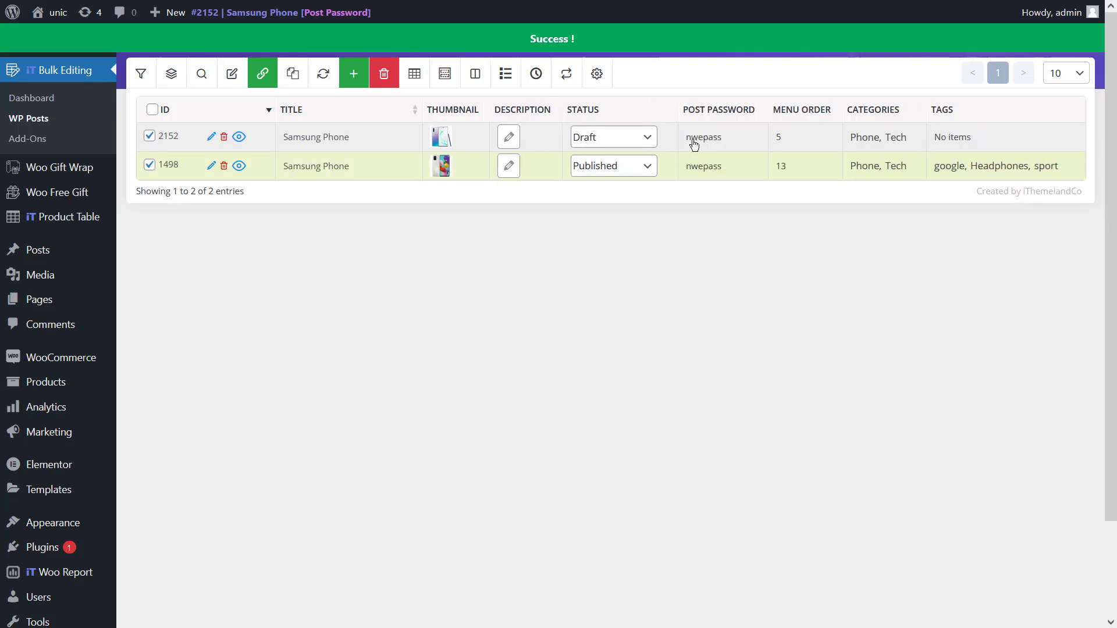